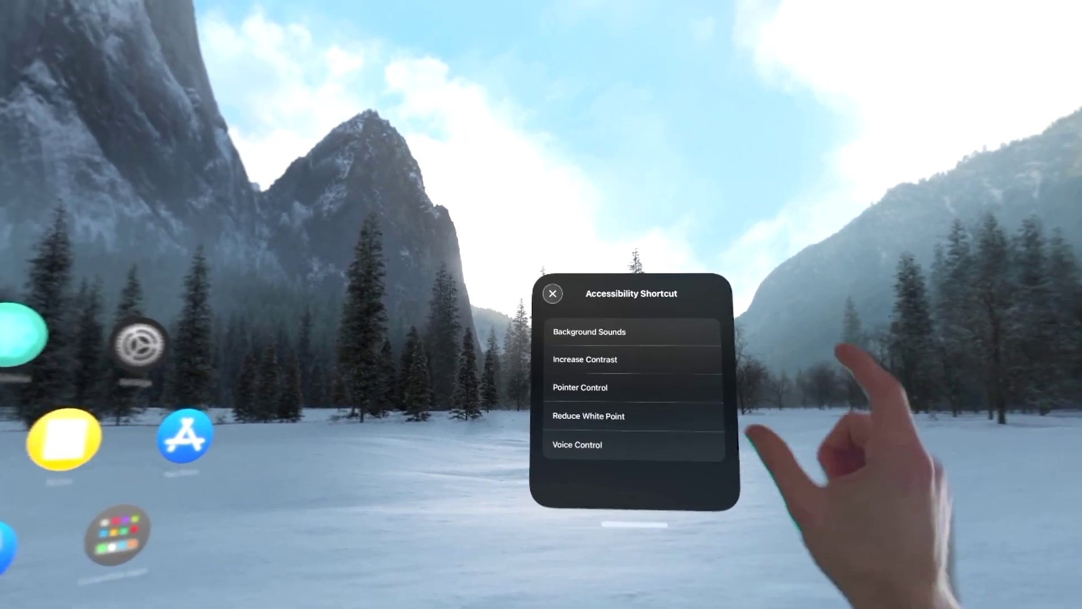
Close the Accessibility Shortcut list and open Sound Actions in the Interaction settings to review the assignable sounds
left_click(554, 290)
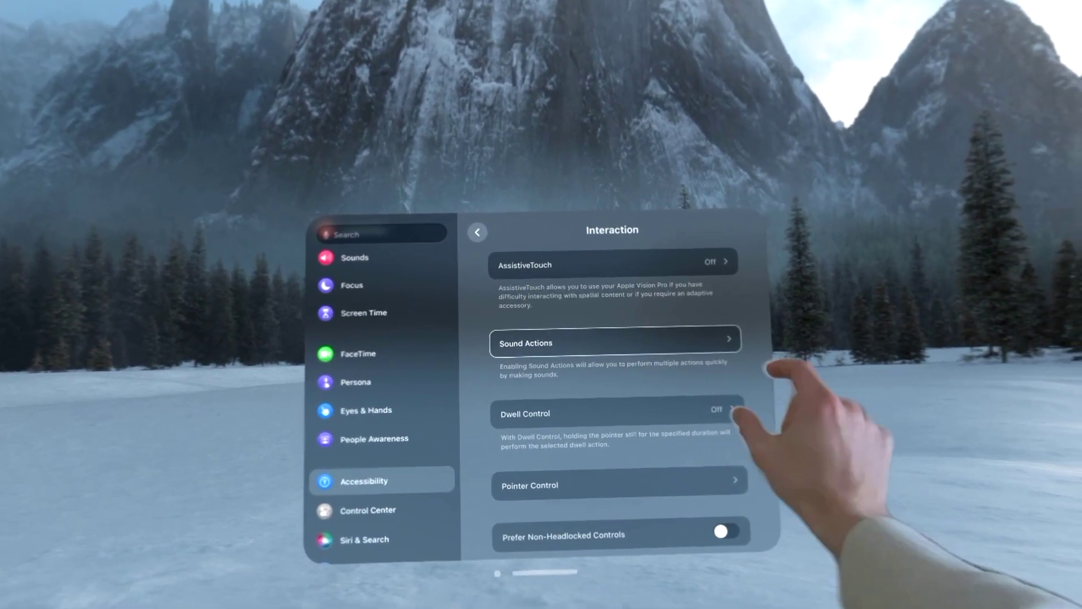
left_click(760, 284)
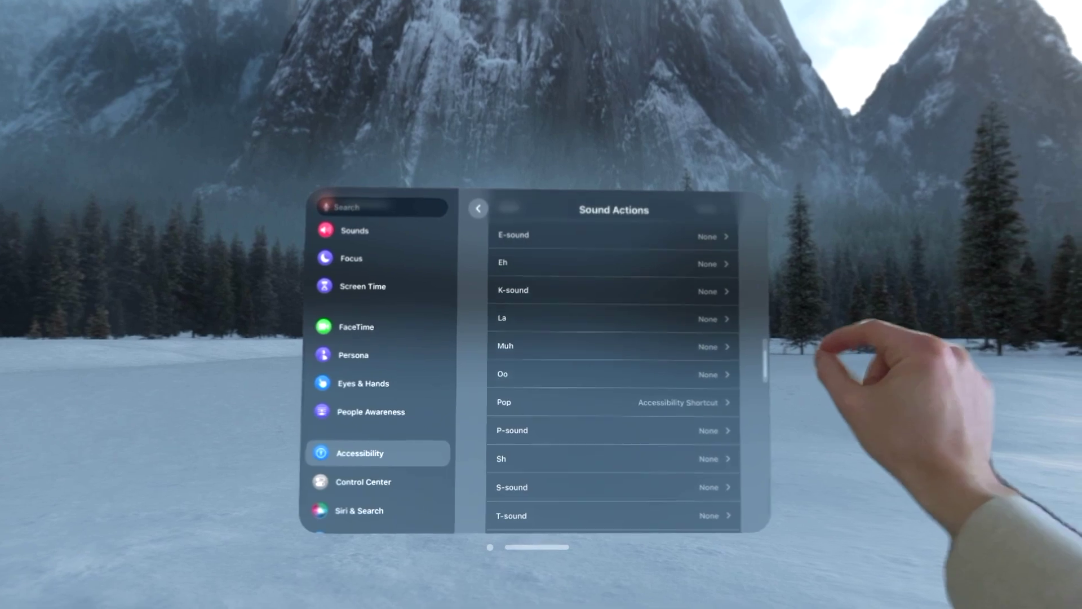
scroll(587, 366, "up", 2)
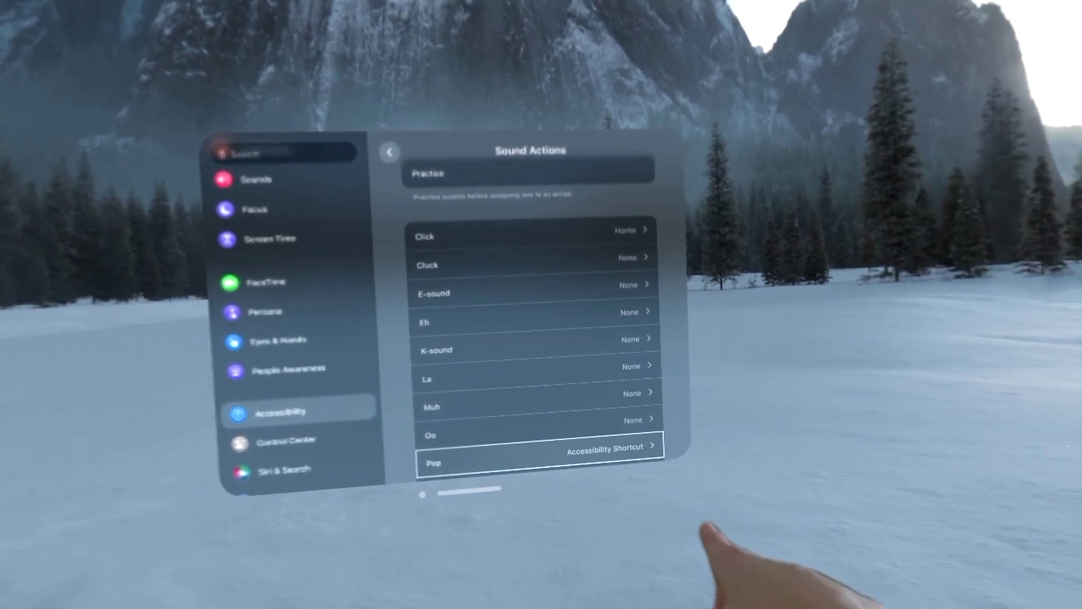
Practice the available sounds in Sound Actions and close the practice dialog
scroll(536, 350, "up", 1)
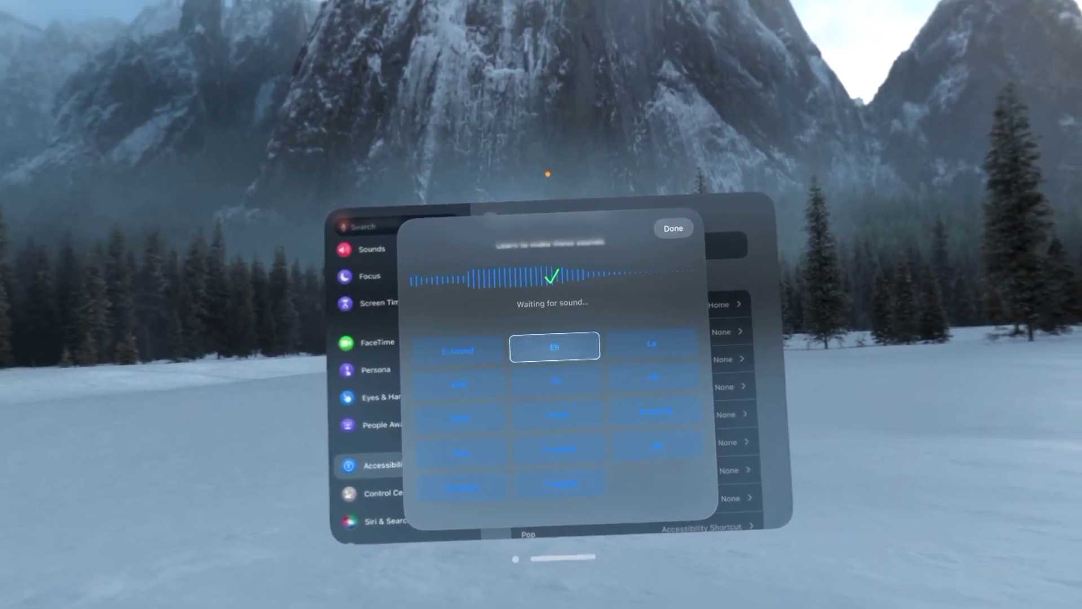
scroll(553, 395, "up", 3)
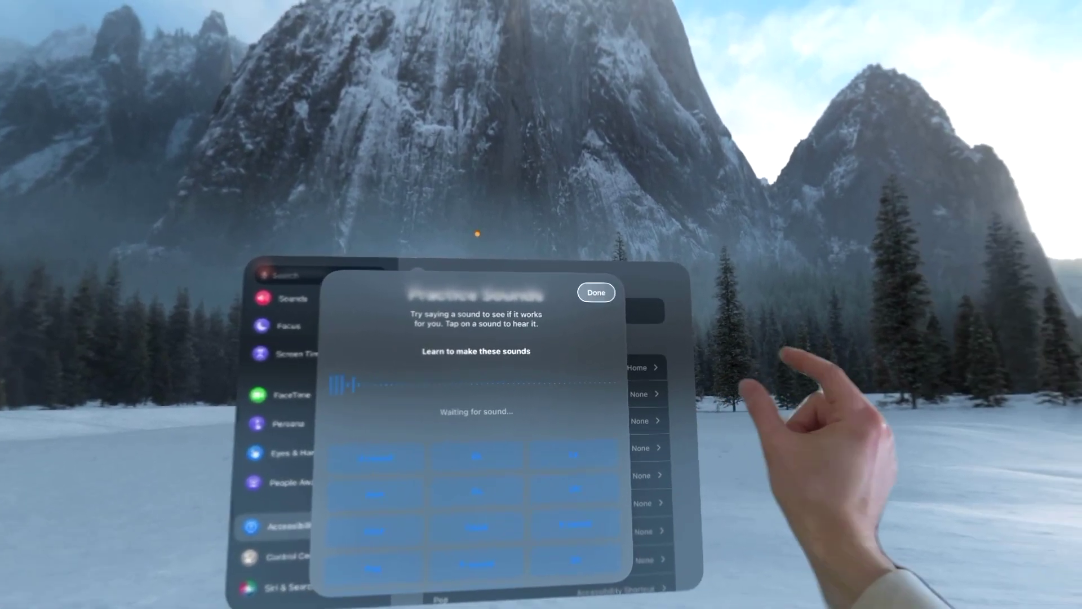
left_click(678, 255)
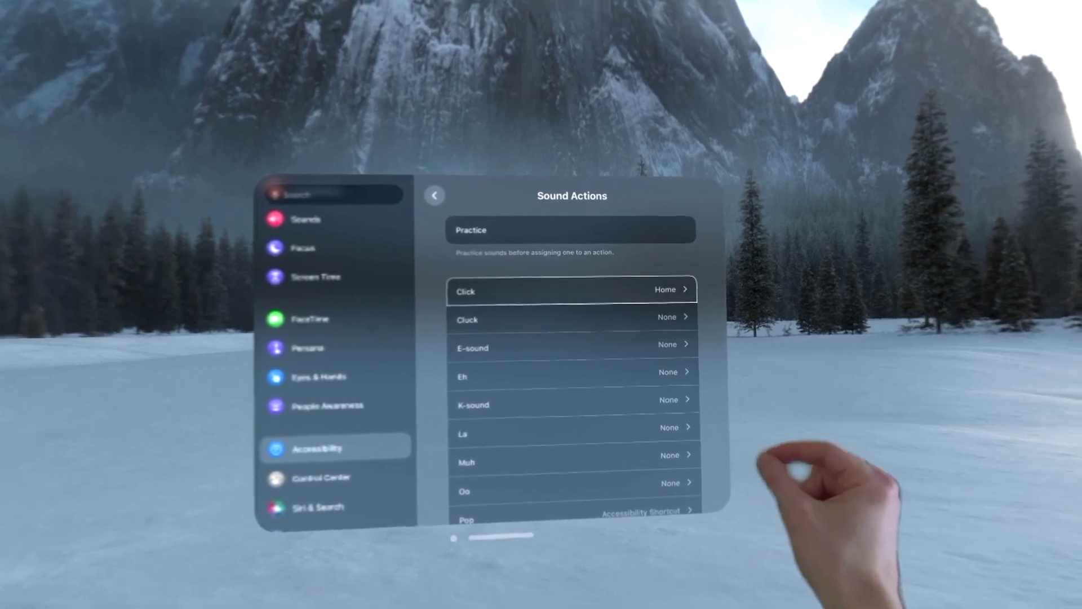
Examine the system, accessibility and shortcut actions that can be assigned to the Click sound, and return to the sound list
left_click(557, 345)
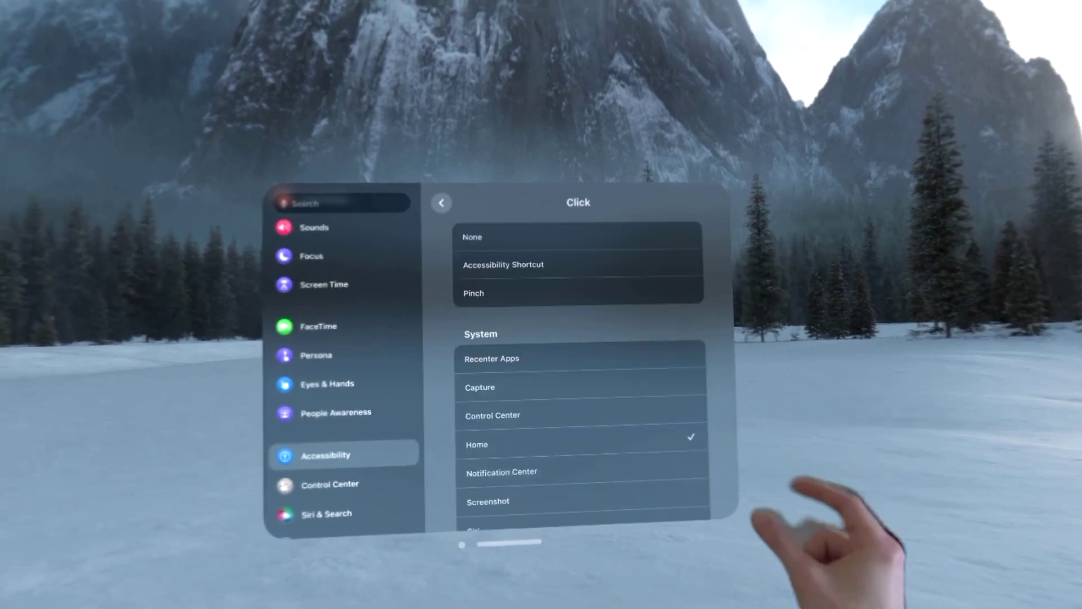
scroll(620, 411, "down", 5)
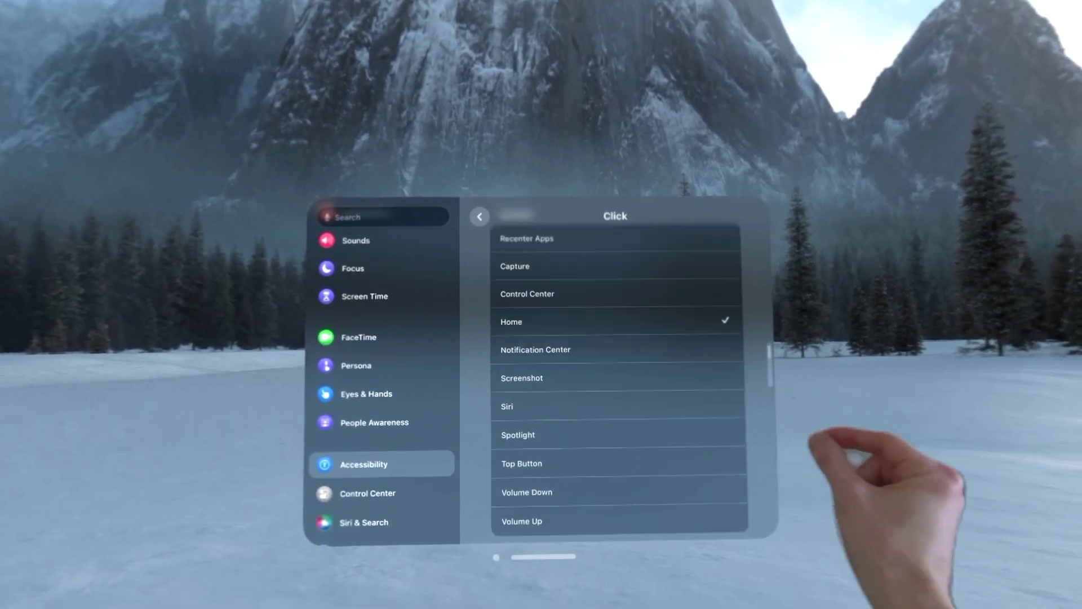
scroll(620, 412, "down", 2)
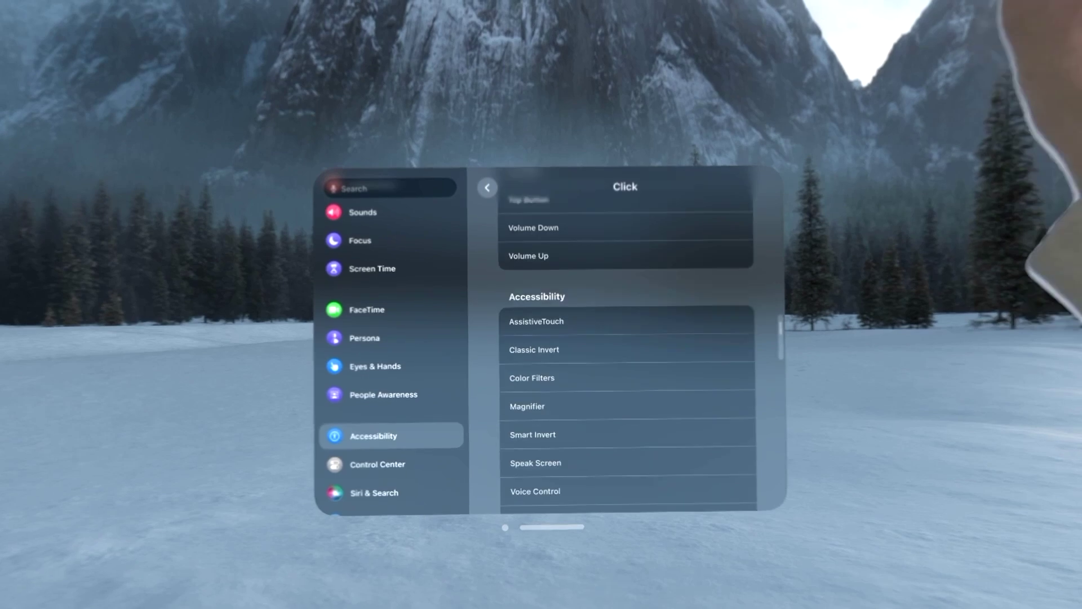
scroll(620, 383, "up", 3)
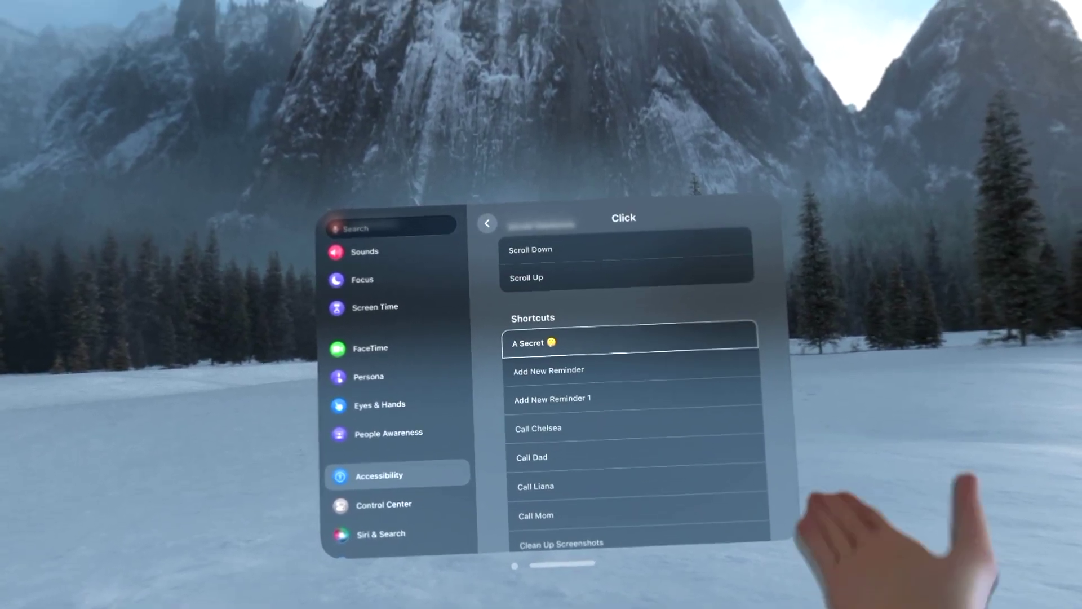
scroll(636, 383, "up", 3)
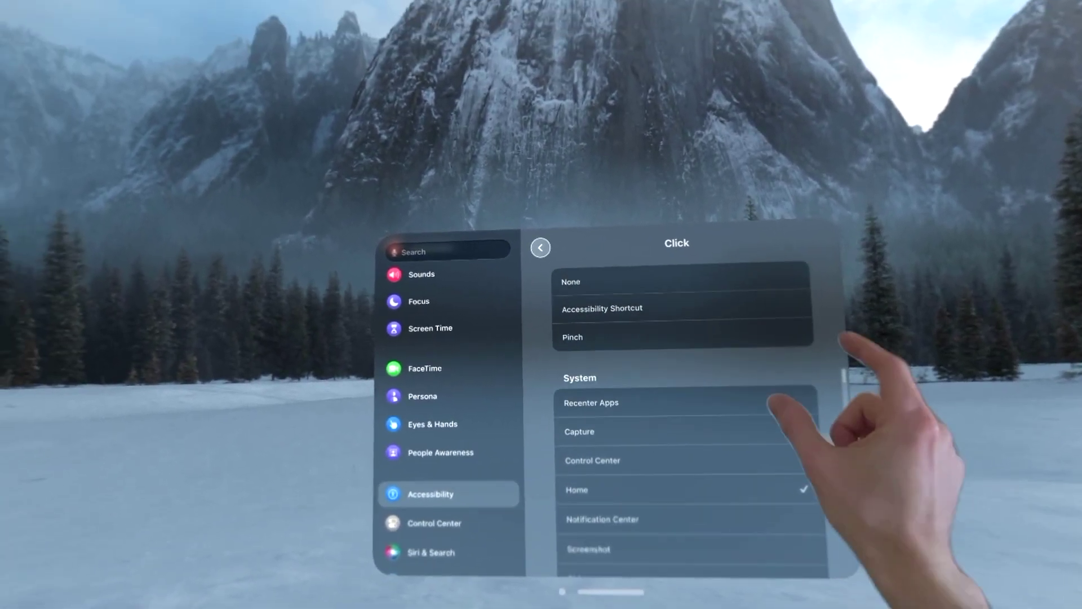
left_click(548, 255)
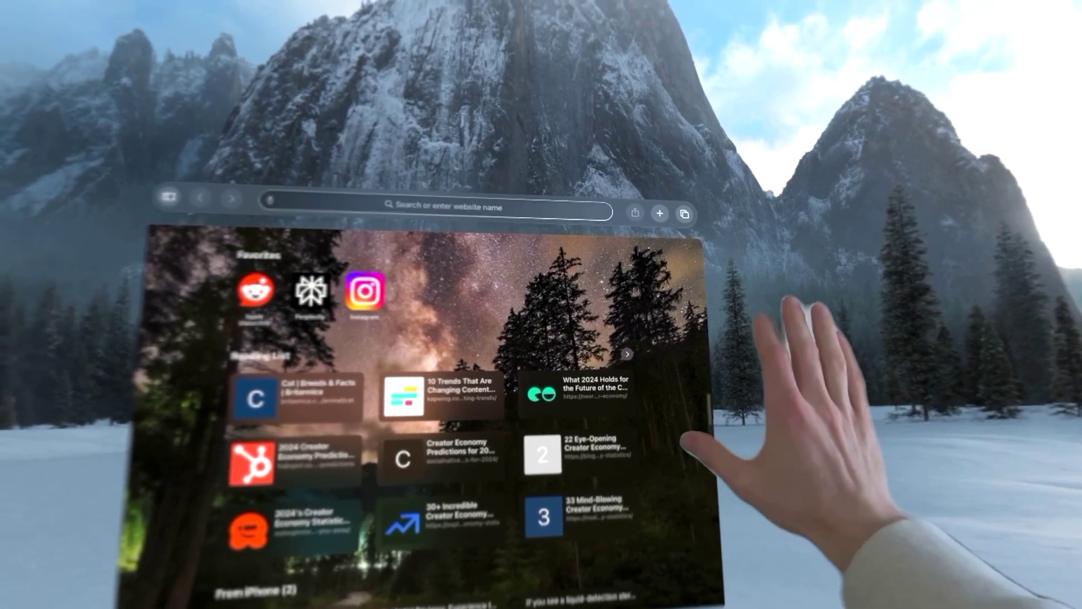
Separate the Perplexity tab from the Safari window into its own window and reposition it
mouse_move(541, 208)
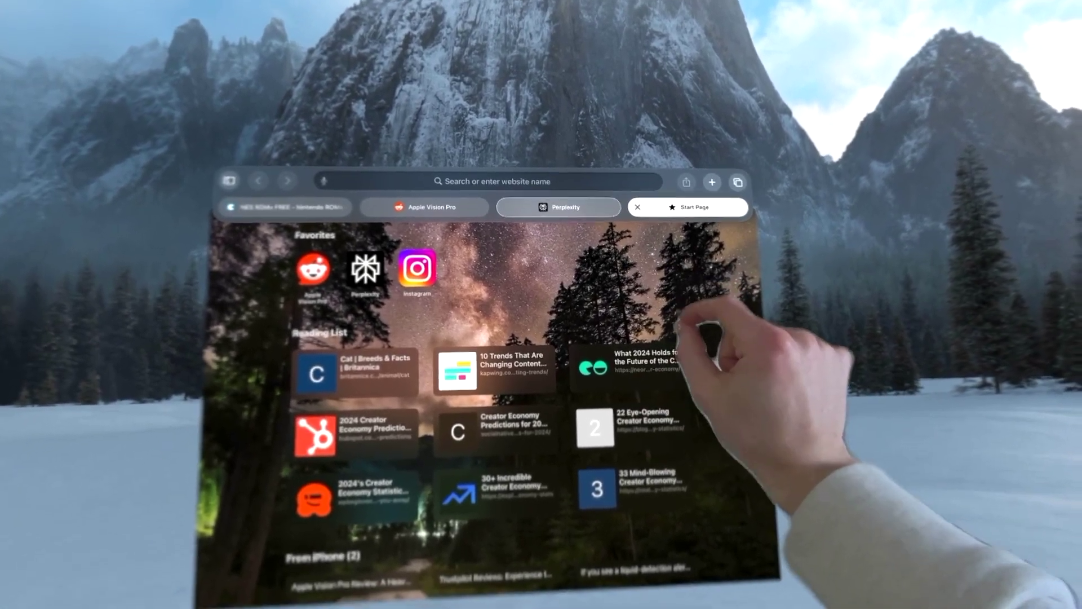
left_click_drag(559, 207, 614, 223)
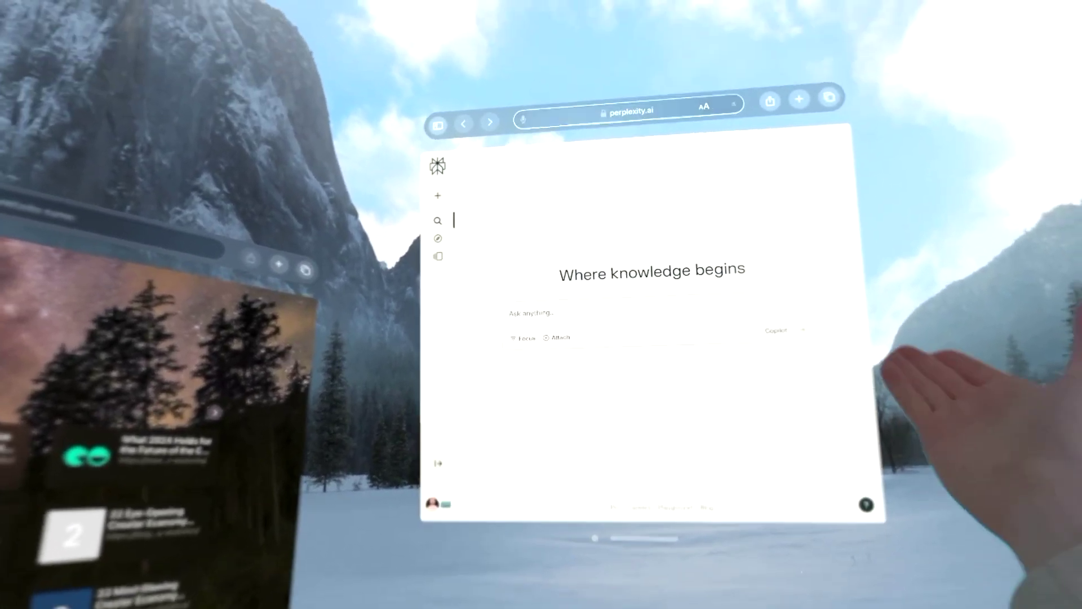
left_click_drag(645, 539, 661, 569)
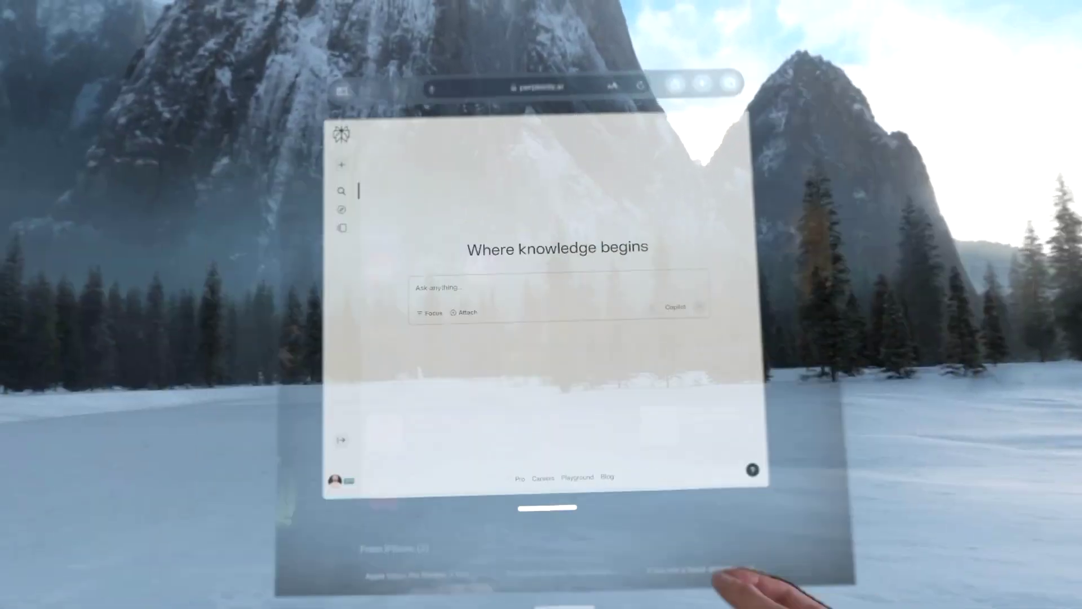
Move the Perplexity window beside the start page window and close it
left_click_drag(547, 508, 768, 534)
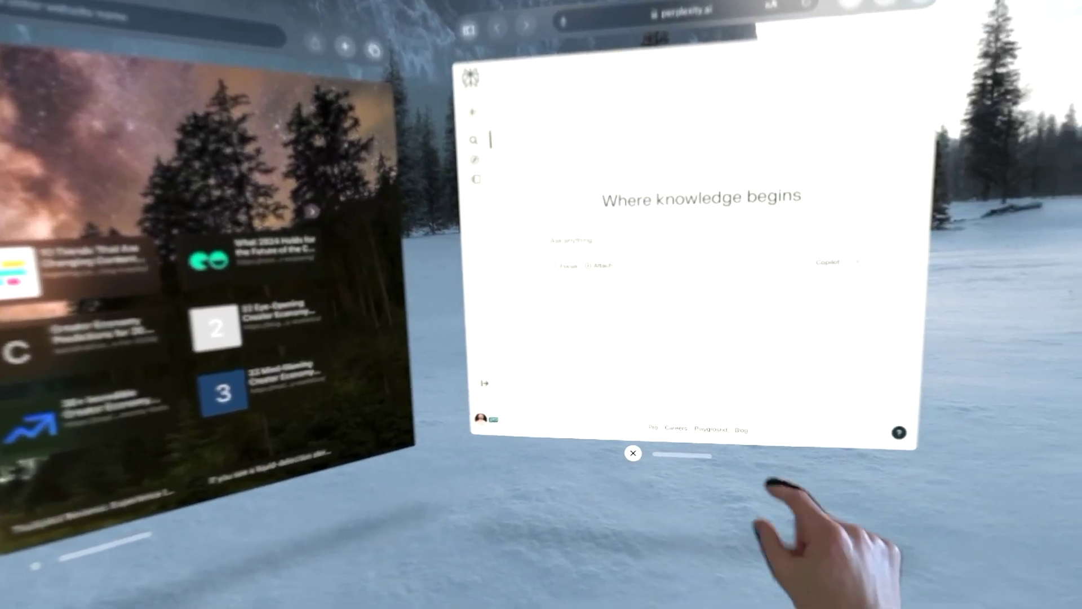
left_click(633, 452)
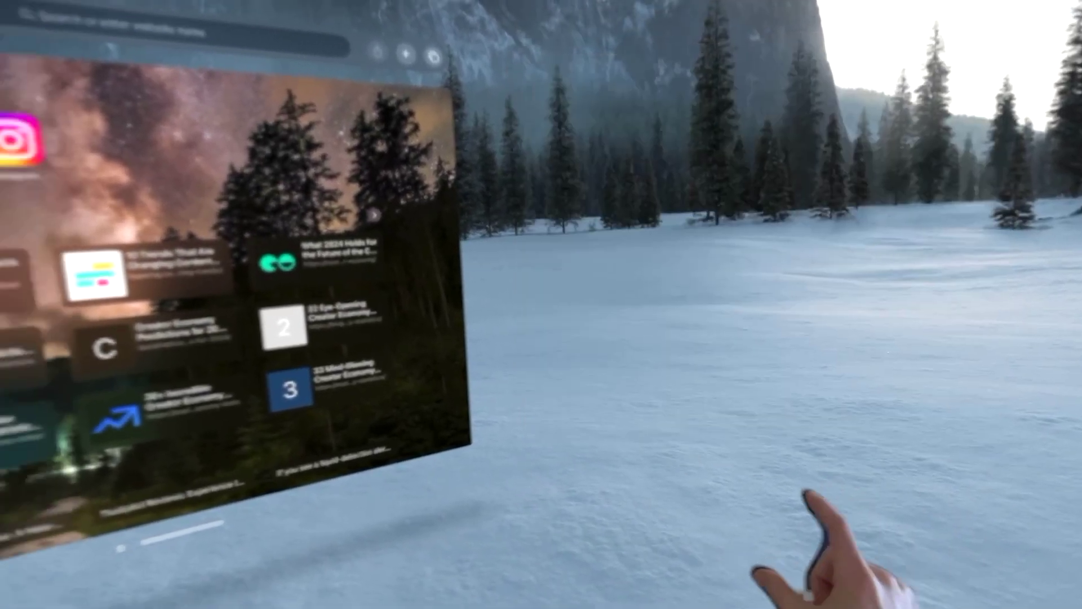
scroll(539, 332, "down", 5)
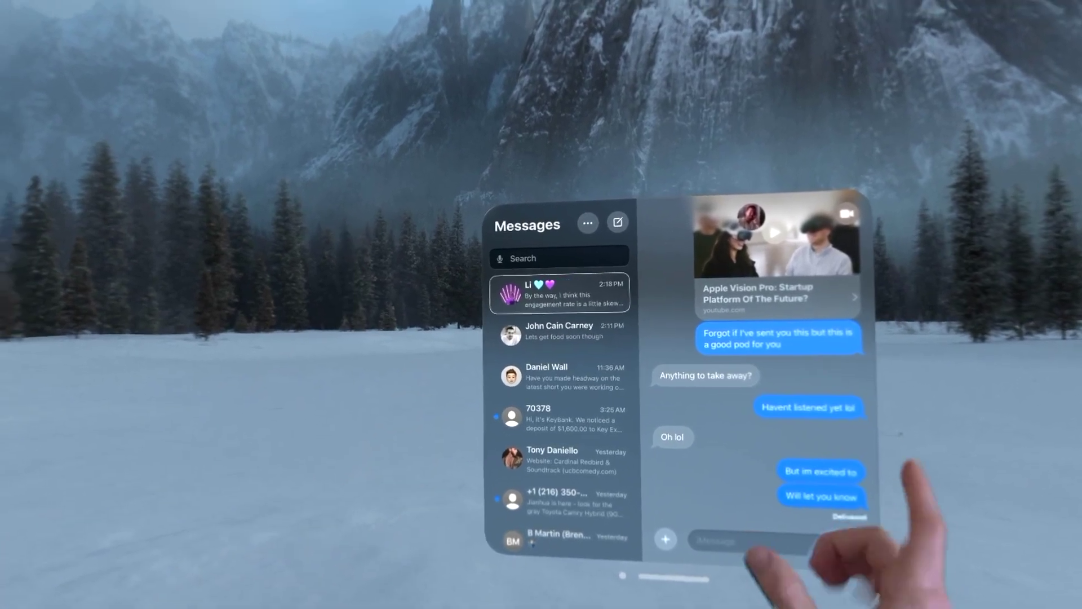
Open the options of the top conversation in Messages
right_click(573, 283)
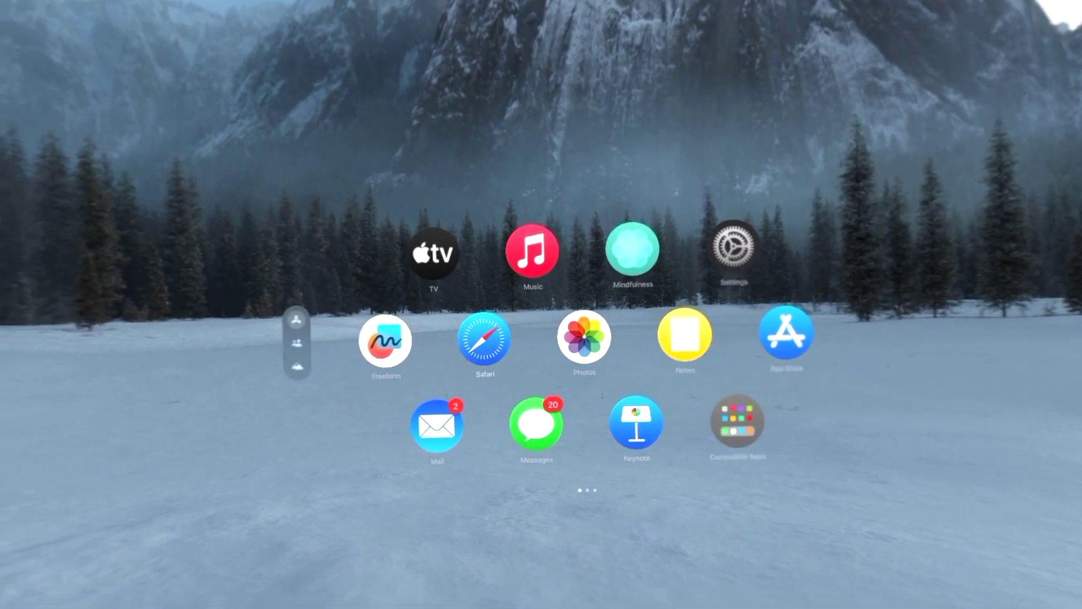
Switch the Home View to People and expand the audio calling options on a contact's card
left_click(297, 343)
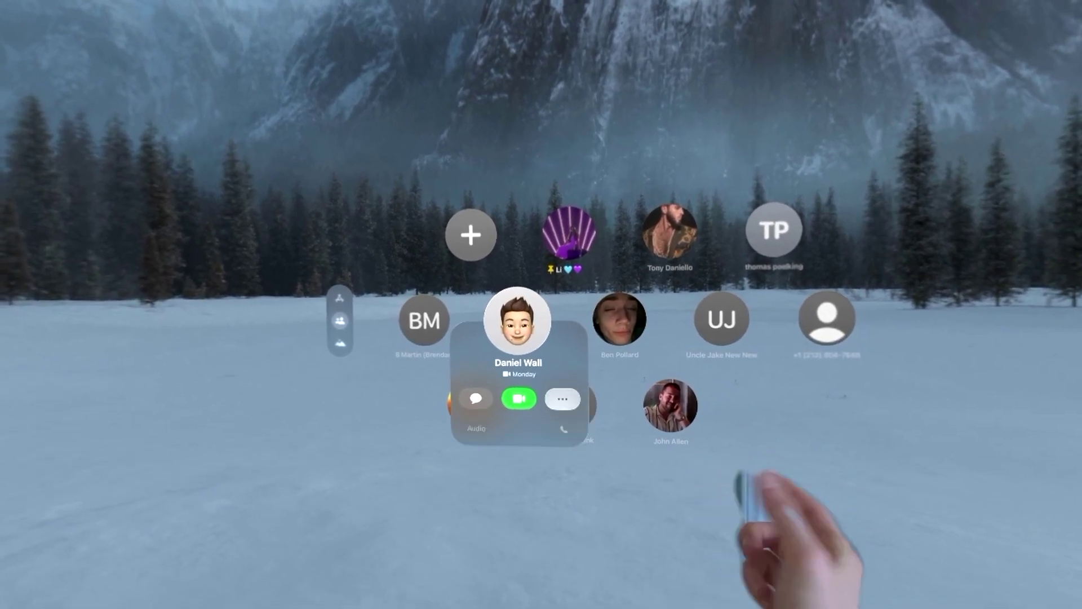
left_click(579, 416)
left_click(536, 442)
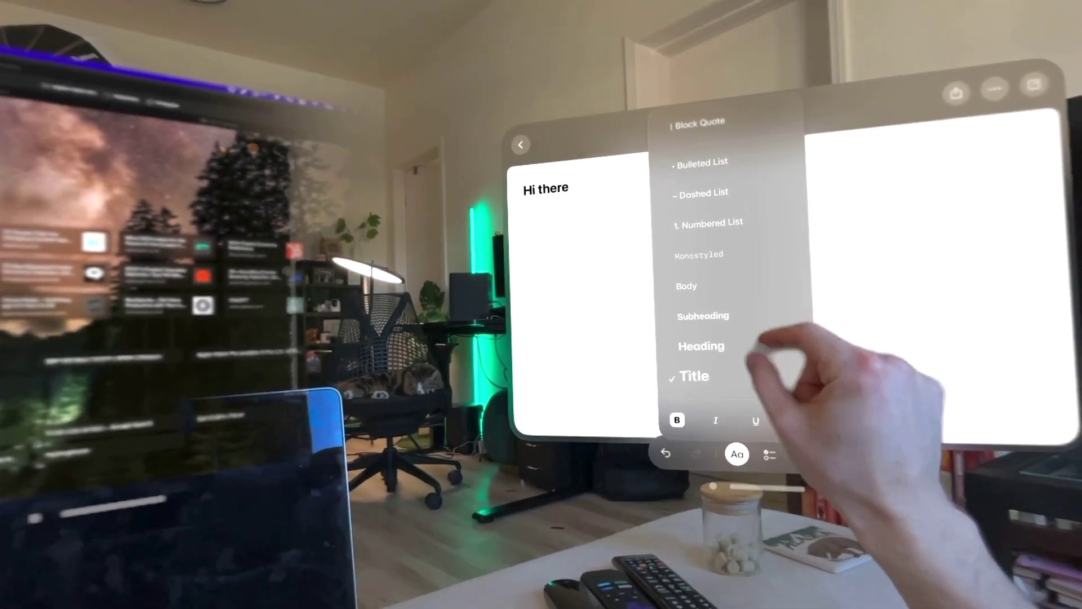
Show the keyboard shortcut overview for the note in Notes and browse its File, Edit and Format commands
left_click(587, 294)
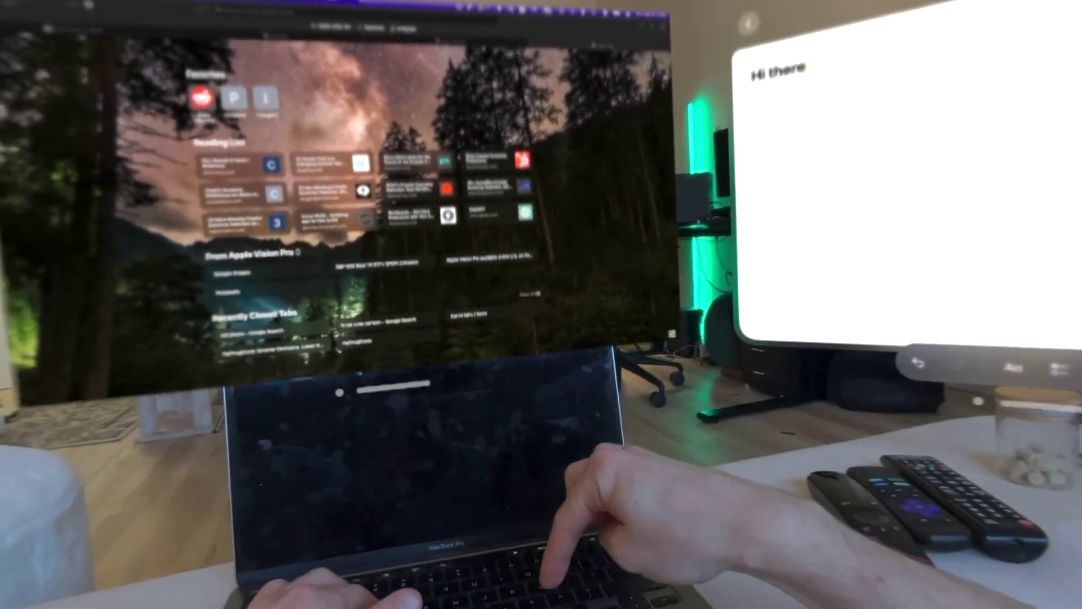
key("super")
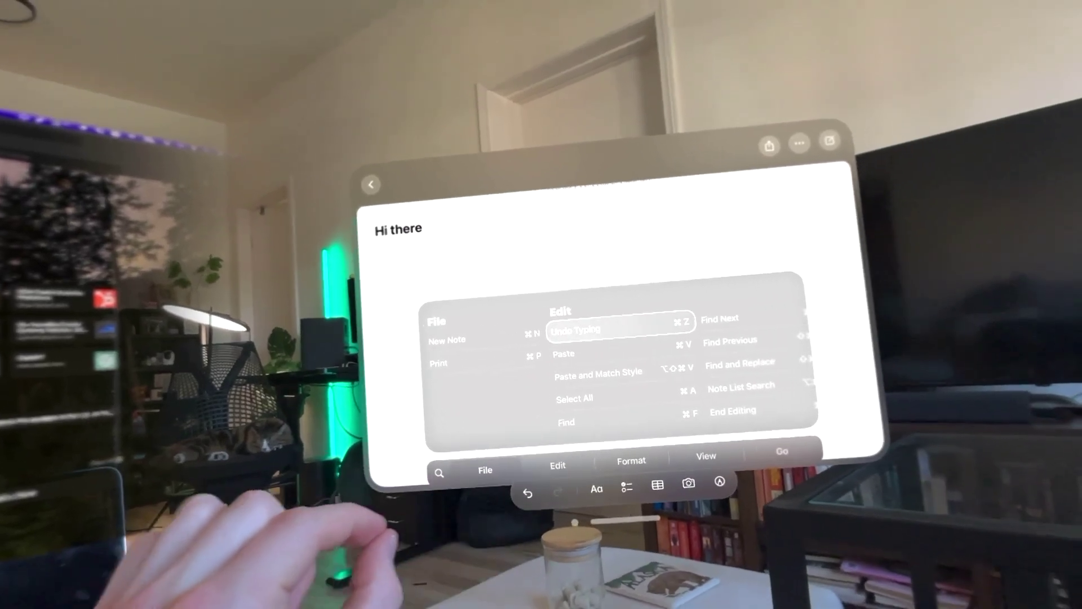
scroll(620, 358, "right", 4)
scroll(615, 360, "right", 5)
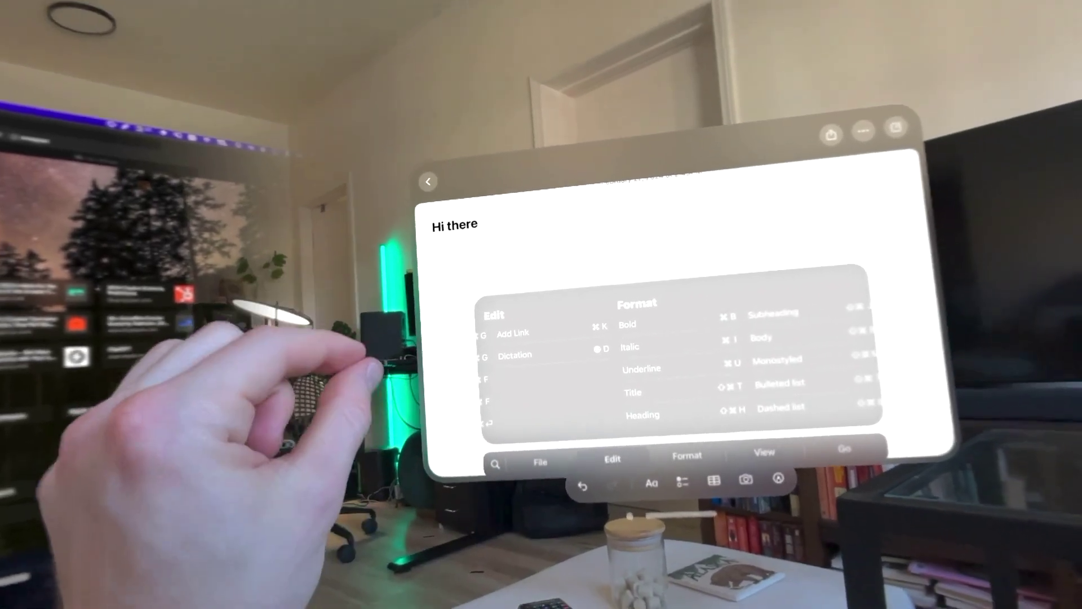
Dismiss the shortcut overview and add the line "This is a list" below "Hi there" in the note
left_click(665, 226)
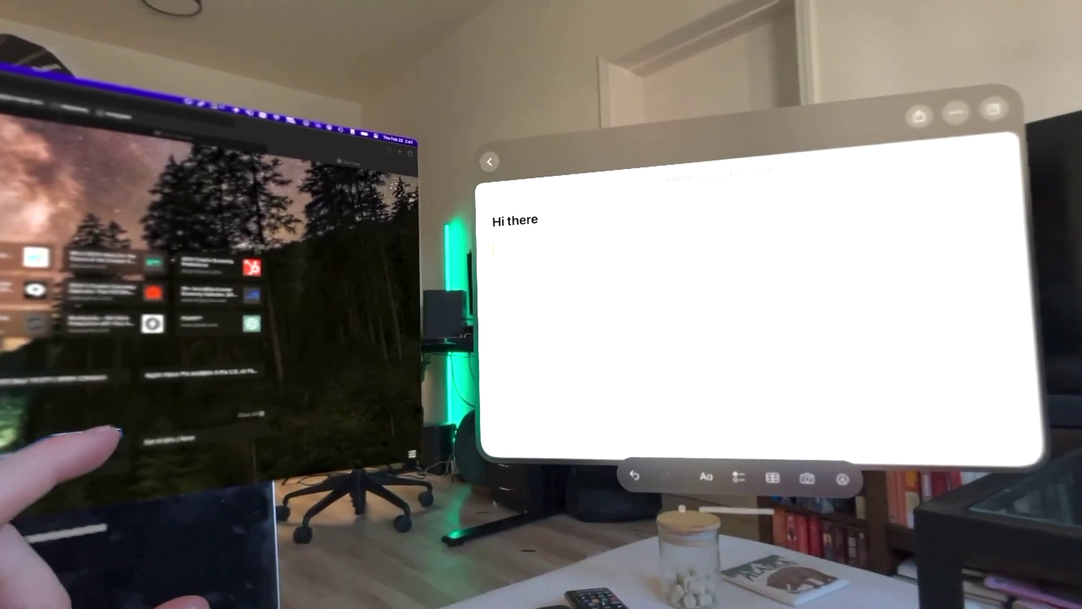
key("Return")
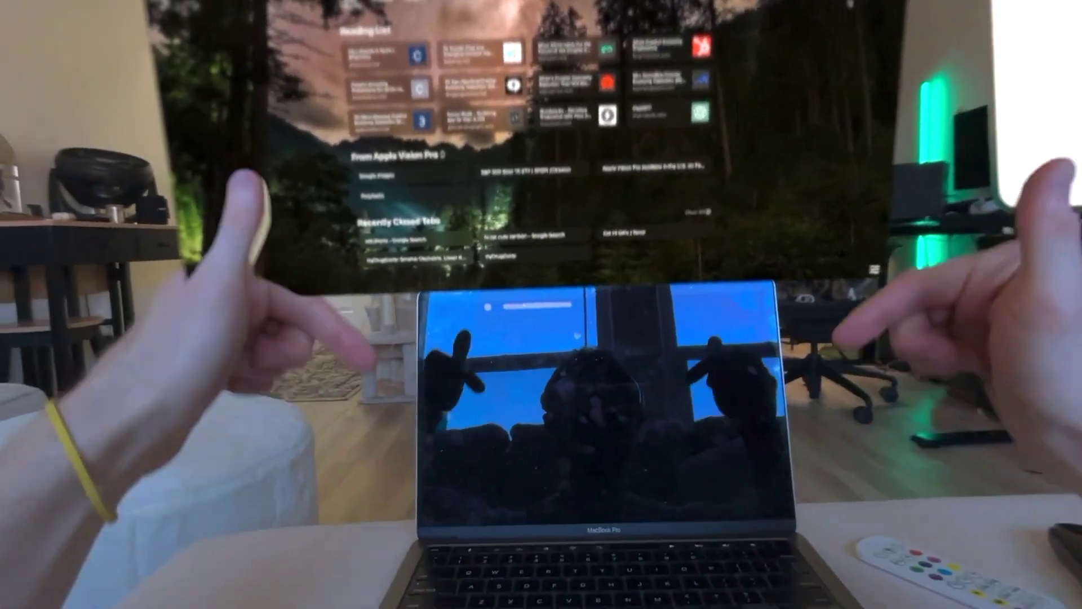
Open the system search, replace the trial text "ace" with "displ", and browse the suggestions, settings, websites and messages
key("super+space")
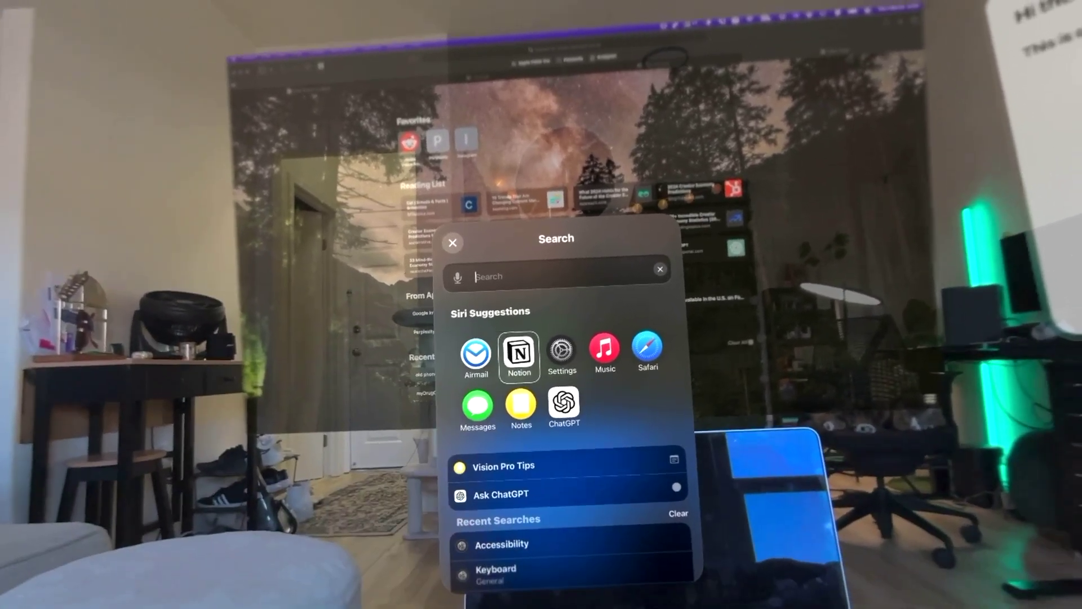
type("ace")
key("super+a")
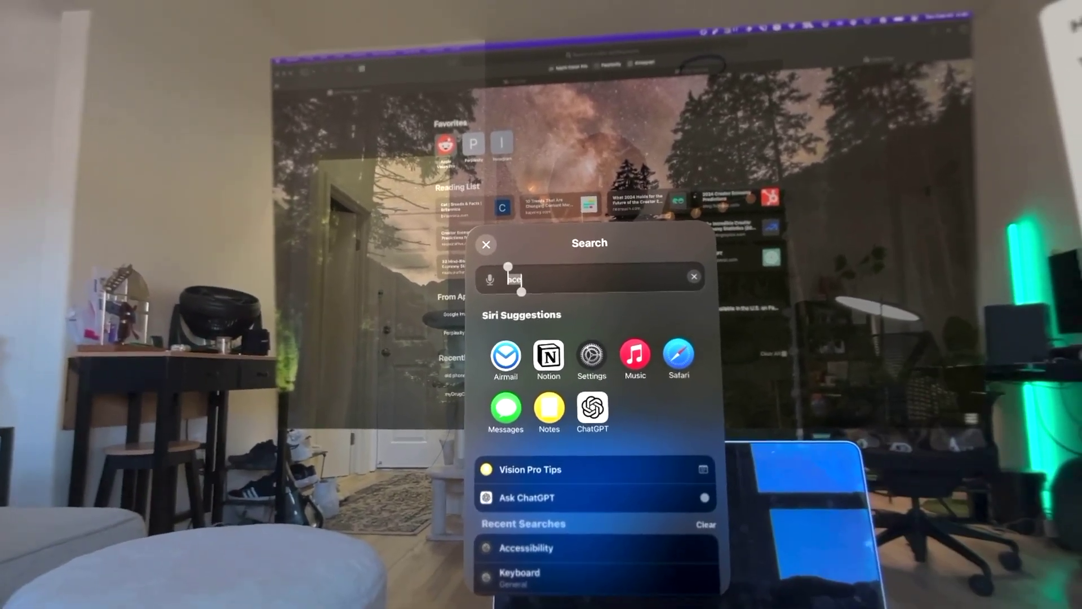
type("displ")
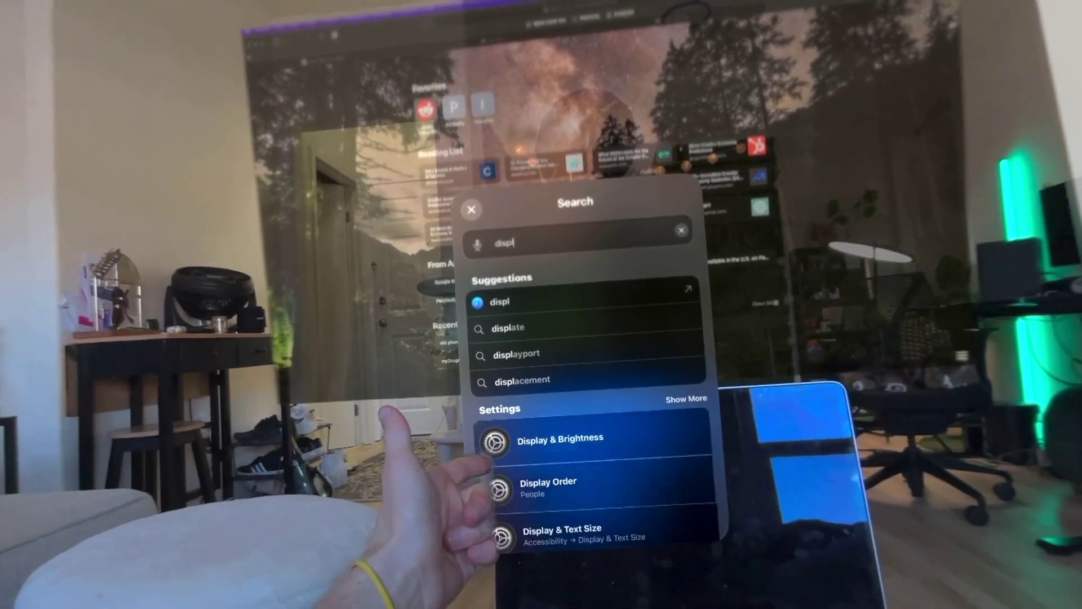
scroll(598, 394, "down", 10)
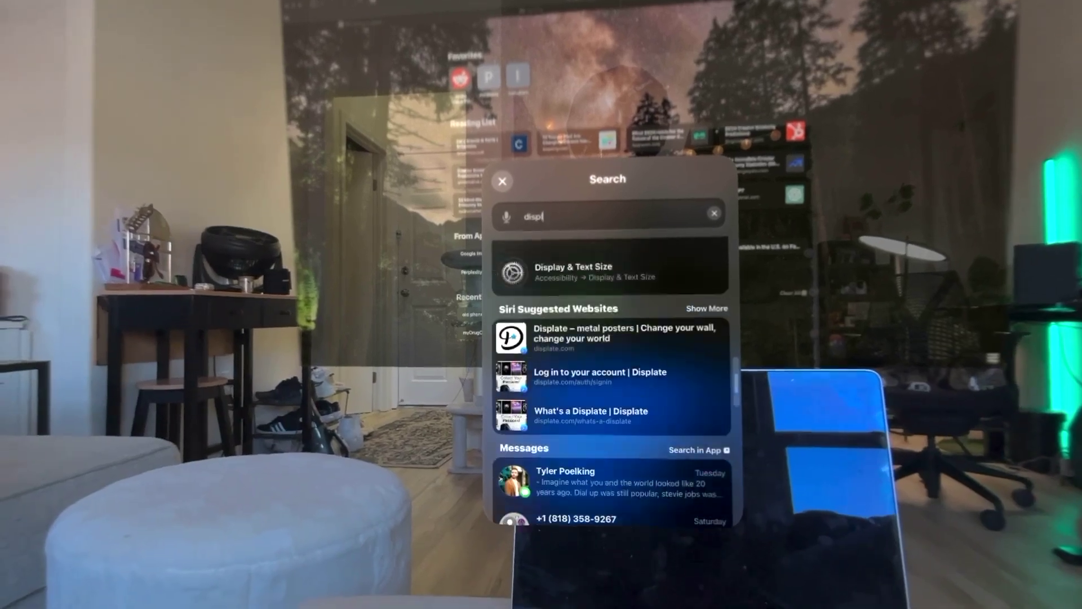
type("s")
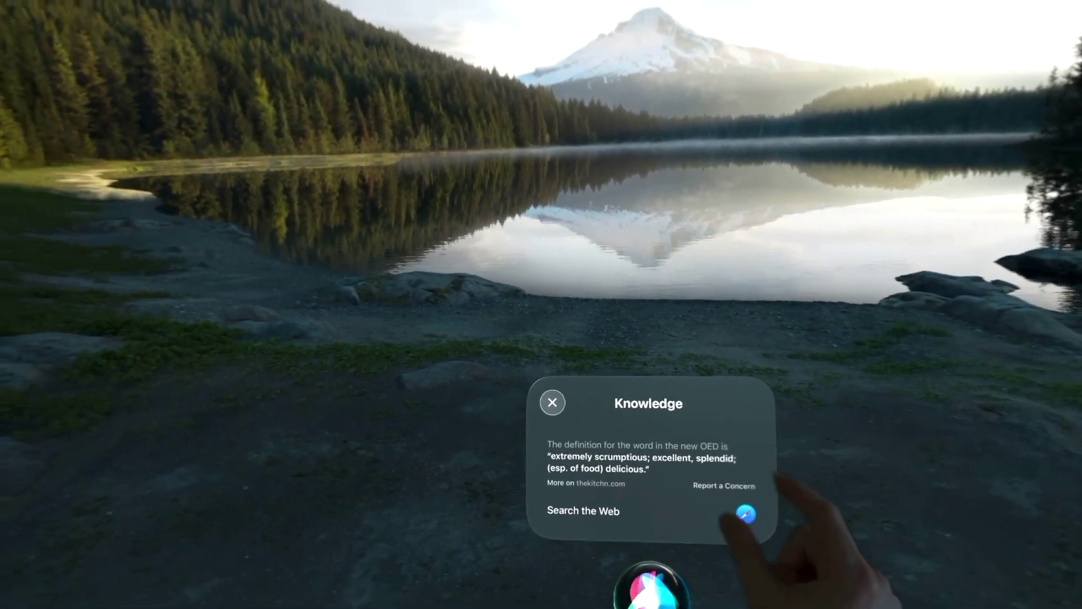
Close Siri's Knowledge answer with the dictionary definition
left_click(553, 400)
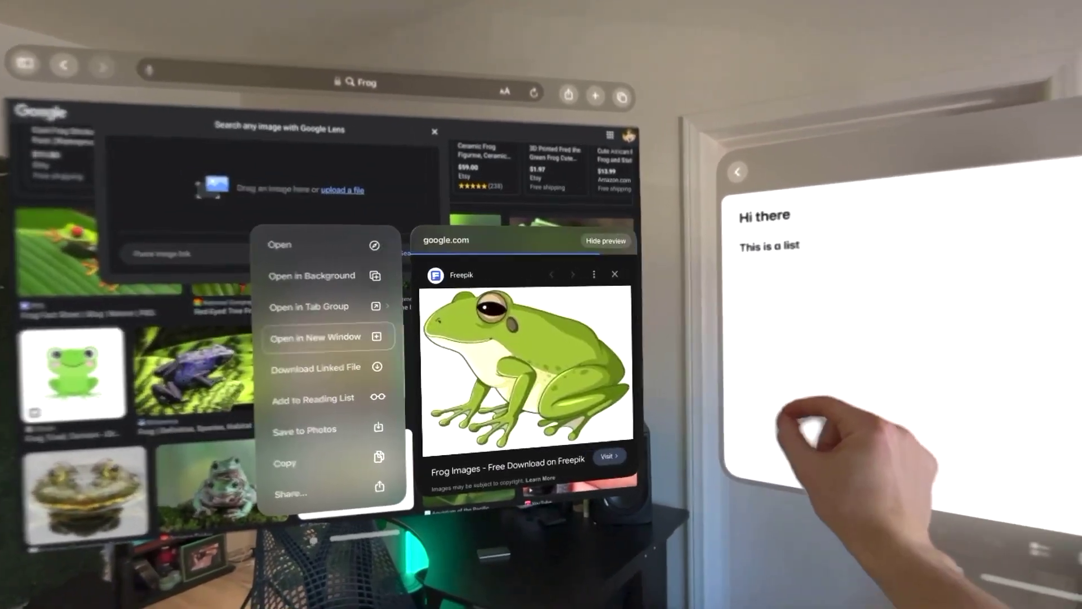
Pull the green frog preview out of the Google image results toward the open note
left_click_drag(516, 360, 642, 317)
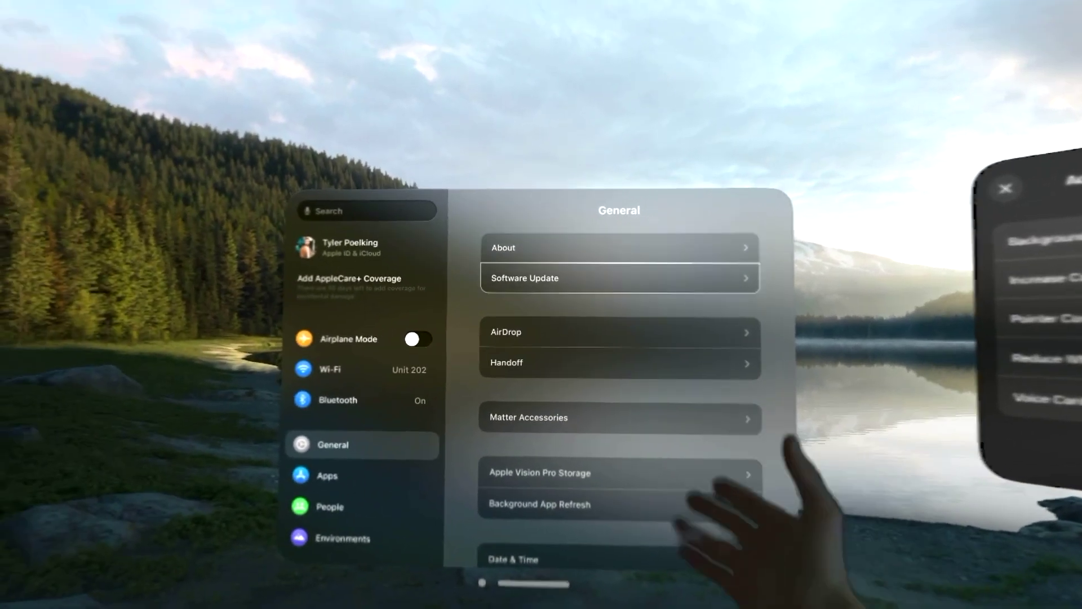
Open the Accessibility Shortcut settings and review the features assigned to triple-clicking the Digital Crown
scroll(389, 394, "down", 8)
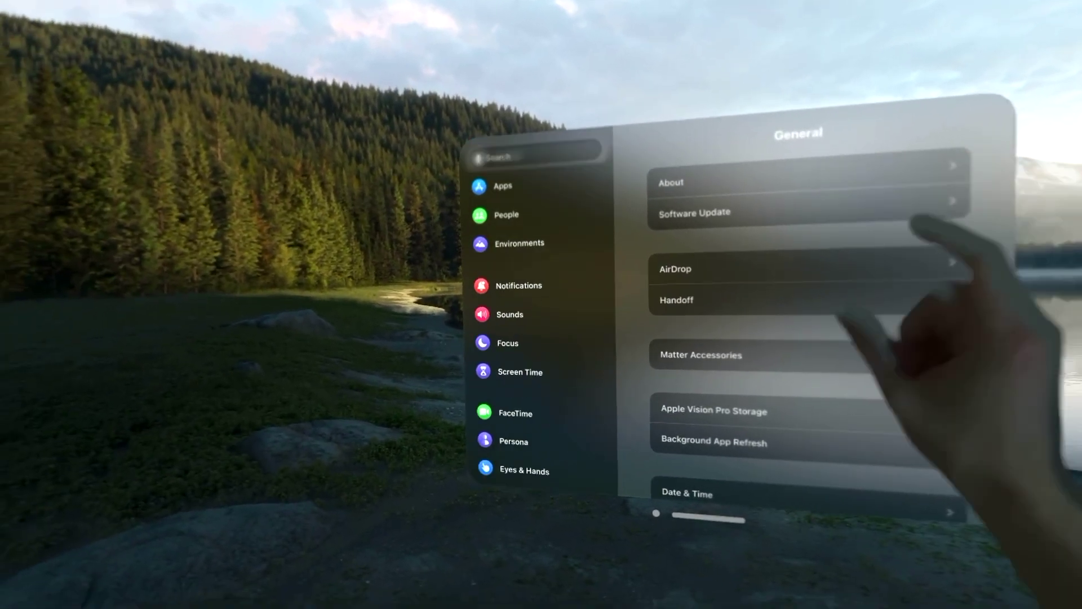
left_click(519, 458)
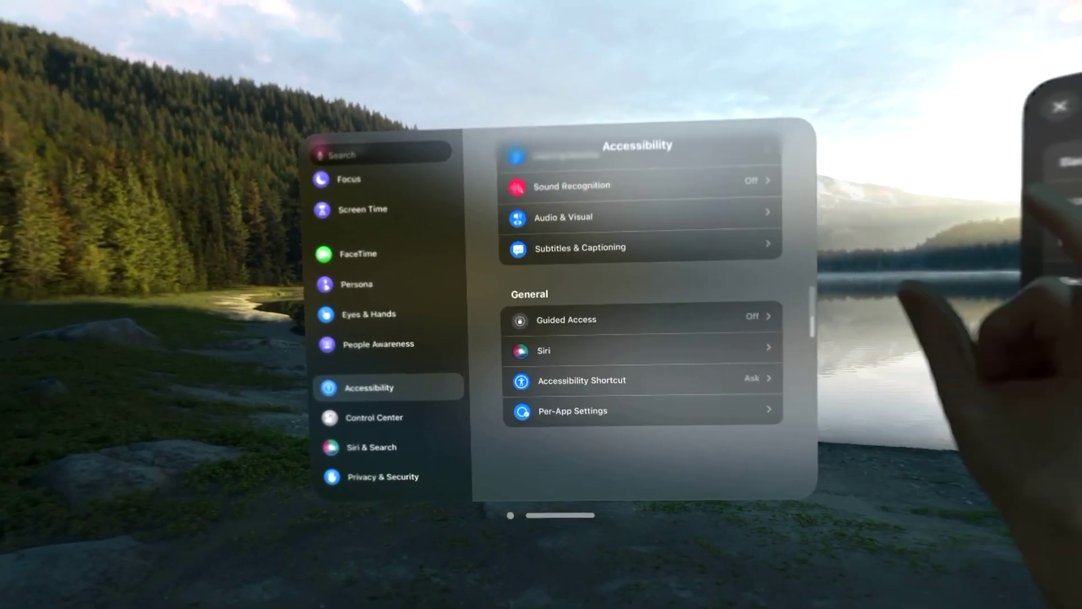
scroll(640, 282, "up", 2)
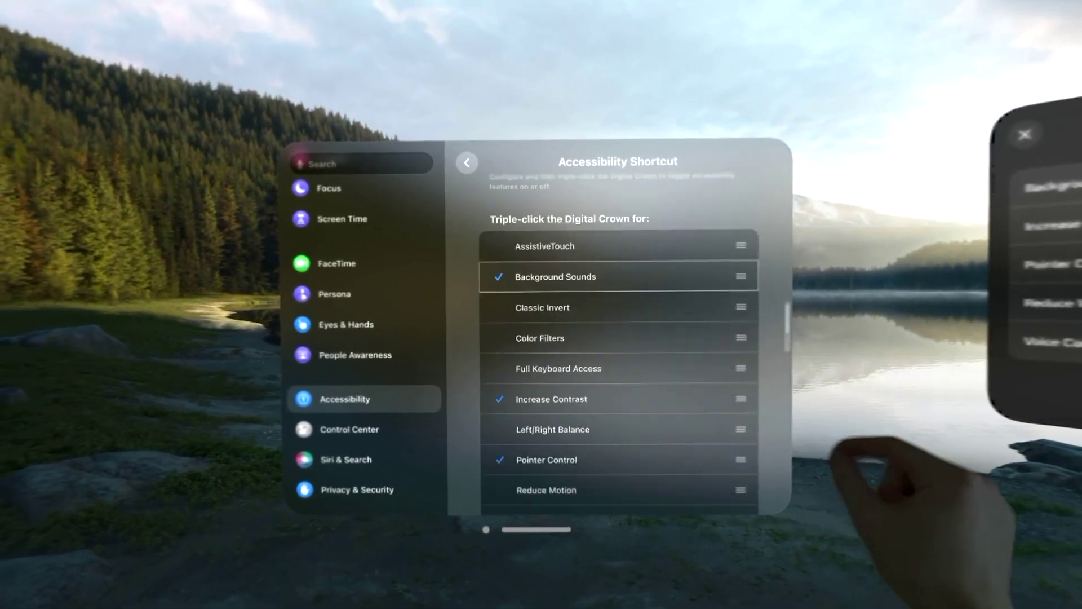
scroll(613, 355, "down", 3)
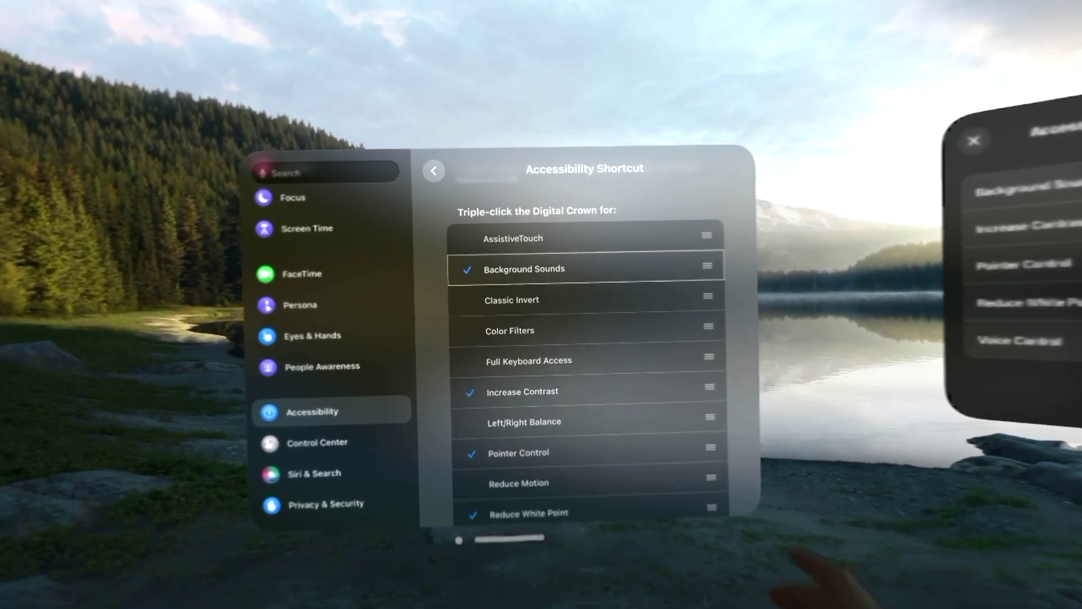
scroll(586, 366, "down", 1)
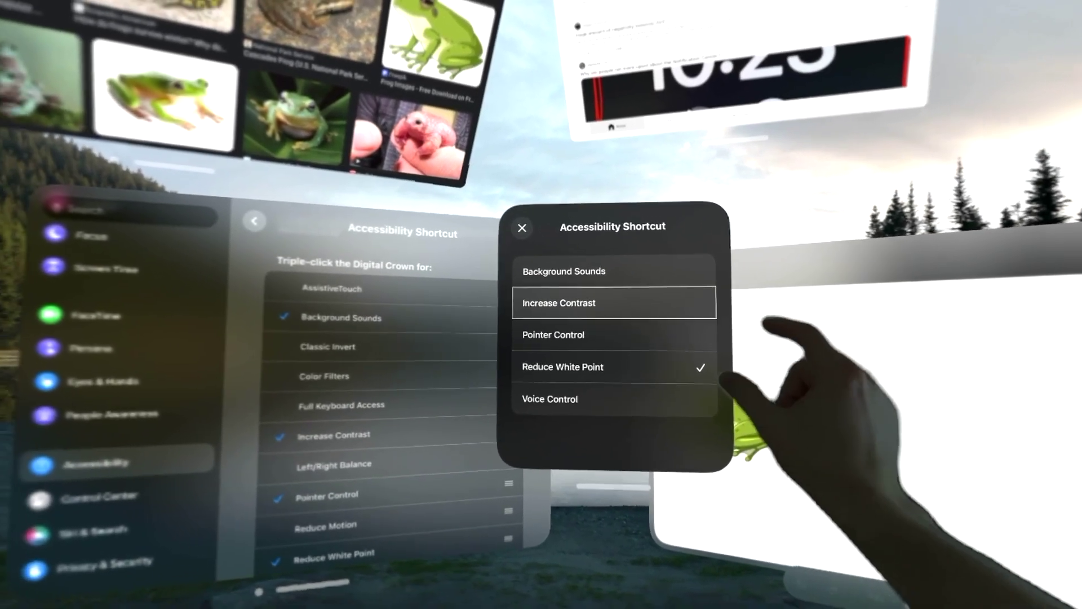
Toggle Increase Contrast and Pointer Control in the floating Accessibility Shortcut chooser
left_click(596, 310)
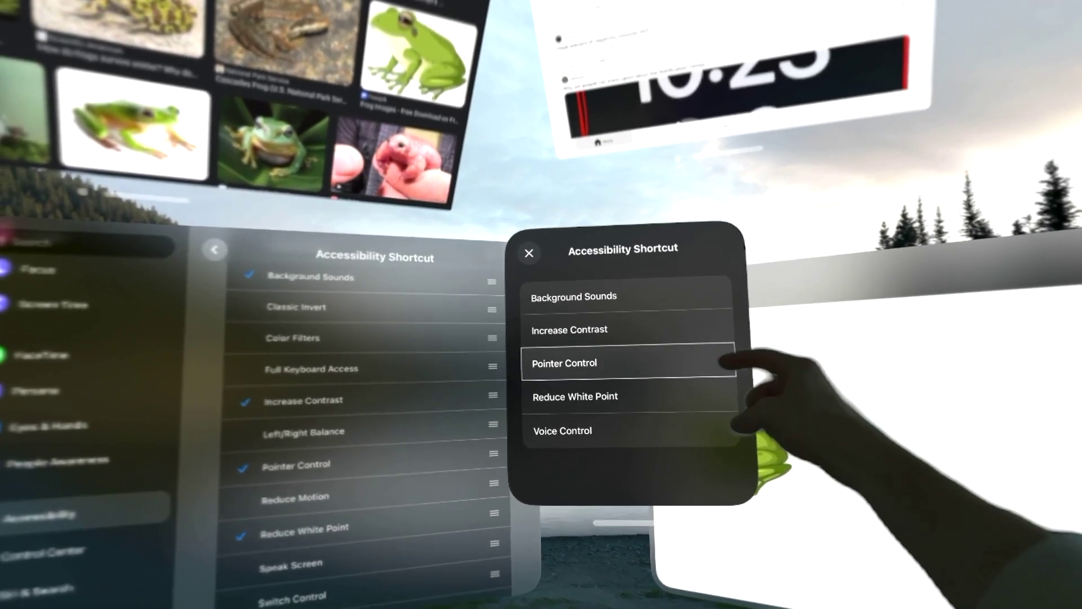
left_click(622, 350)
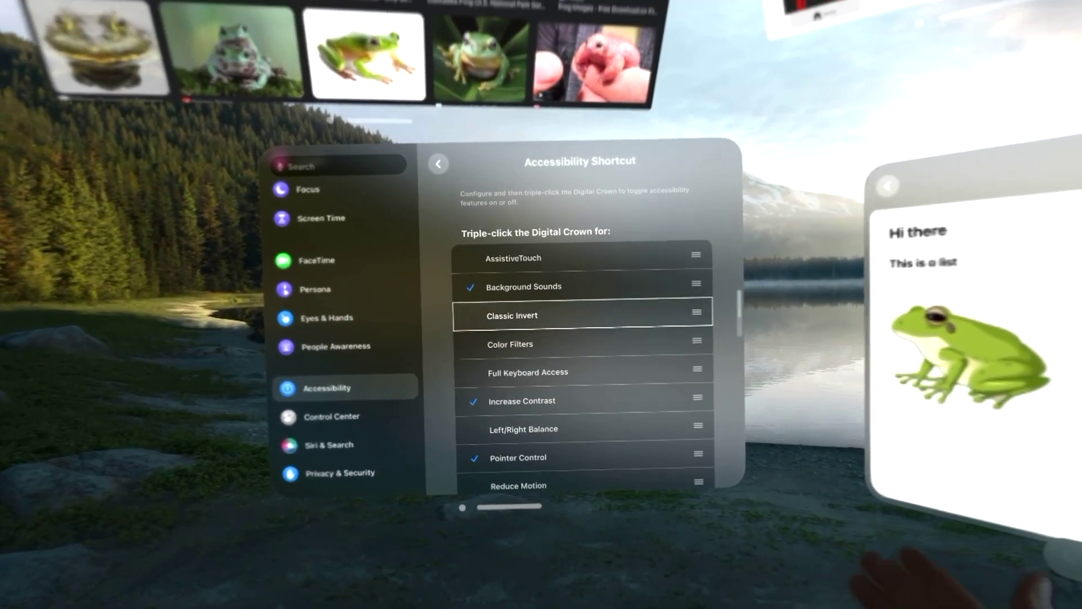
key("Up")
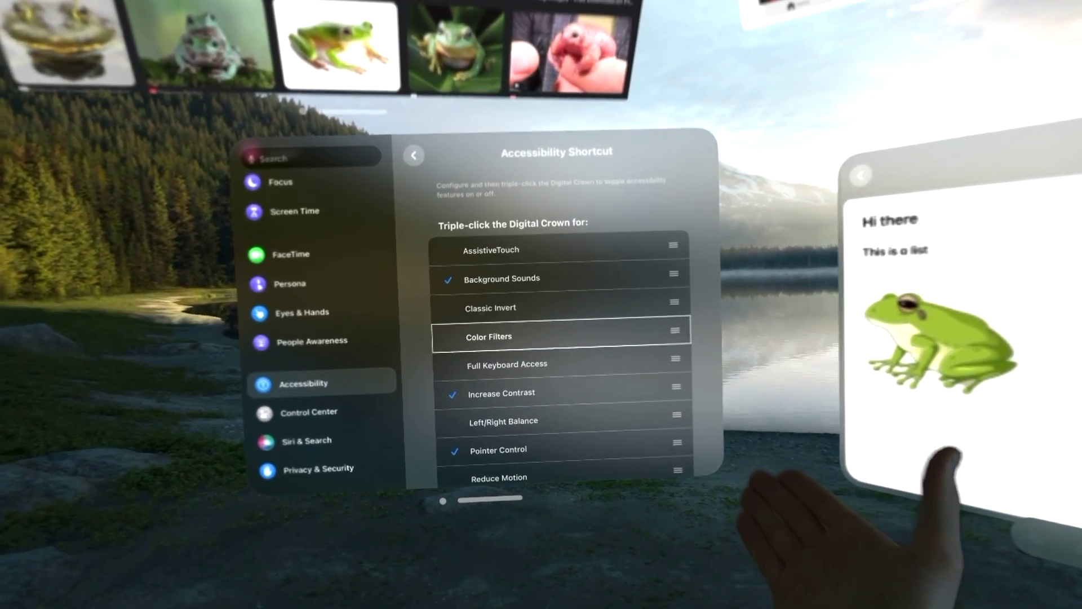
key("Up")
key("Up")
key("Up")
key("Up")
key("Up")
key("Up")
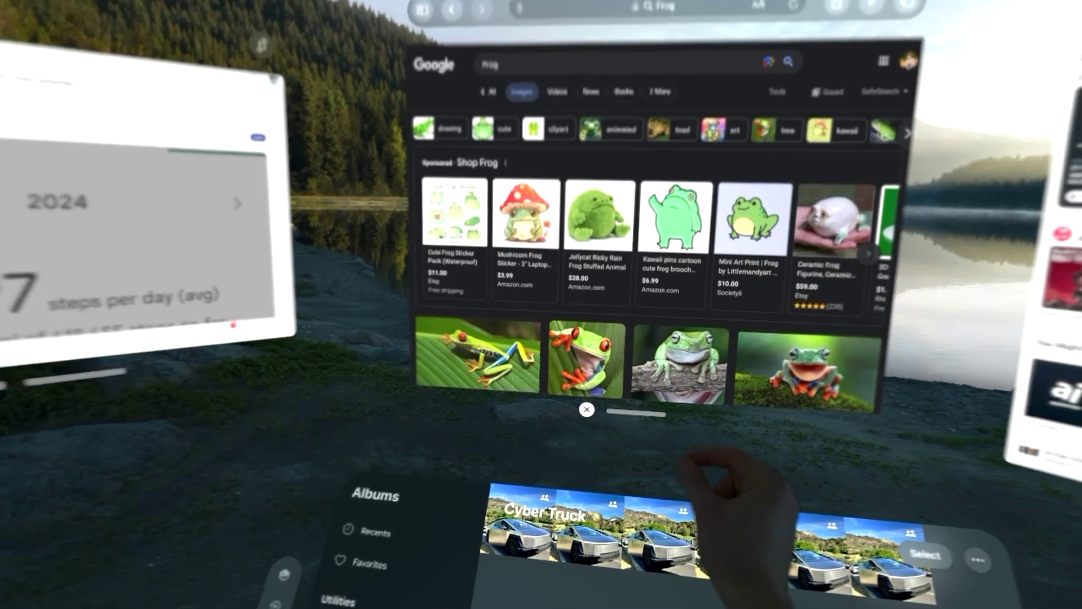
Hide all apps other than Safari, and briefly show and leave the tab overview of the Frog image search
left_click(585, 401)
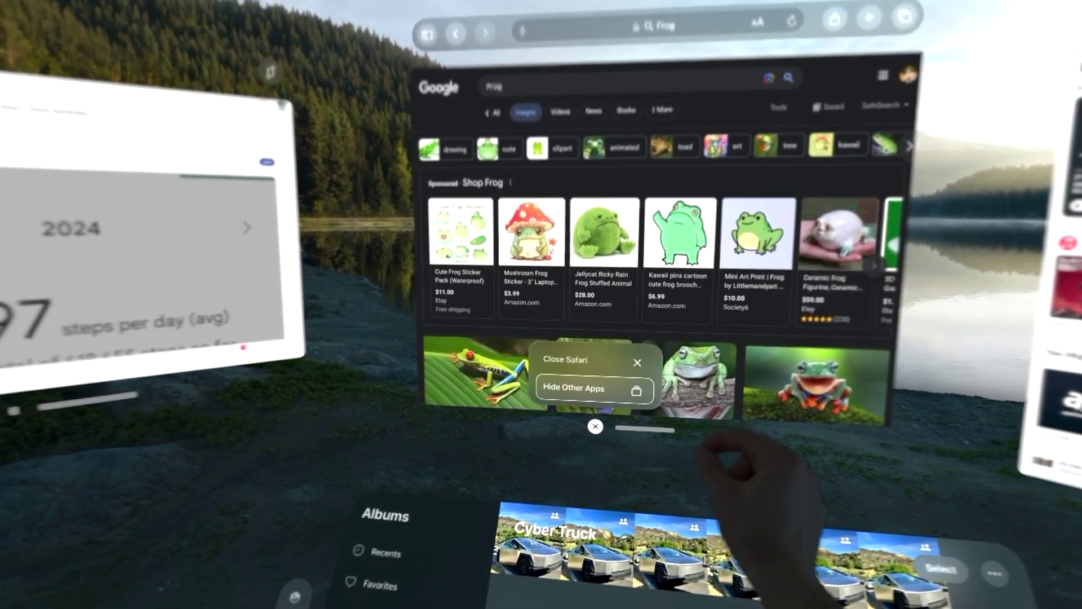
left_click(574, 388)
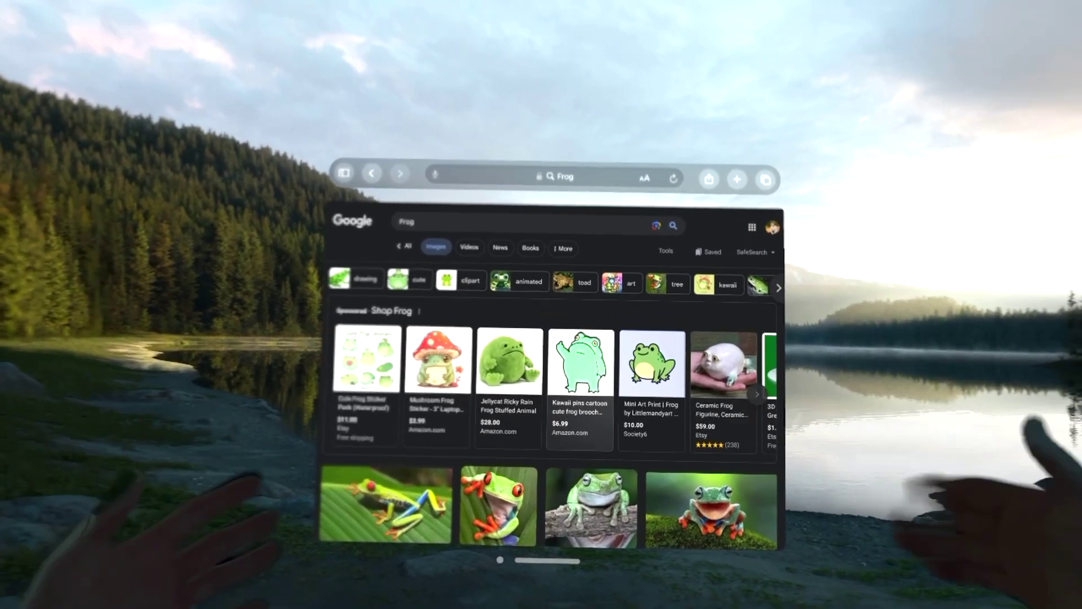
scroll(589, 357, "down", 3)
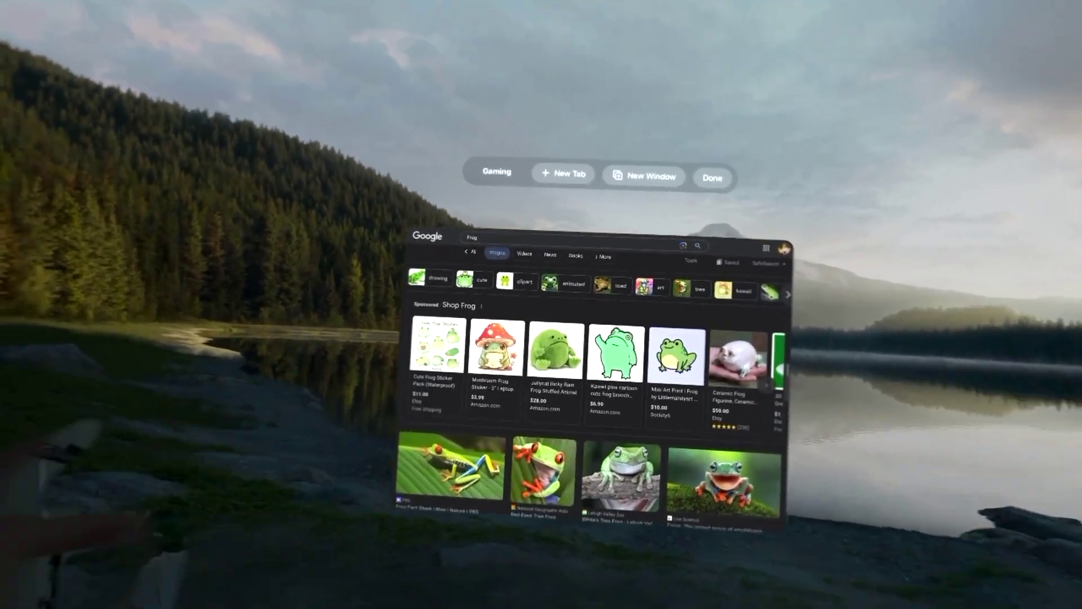
left_click(692, 164)
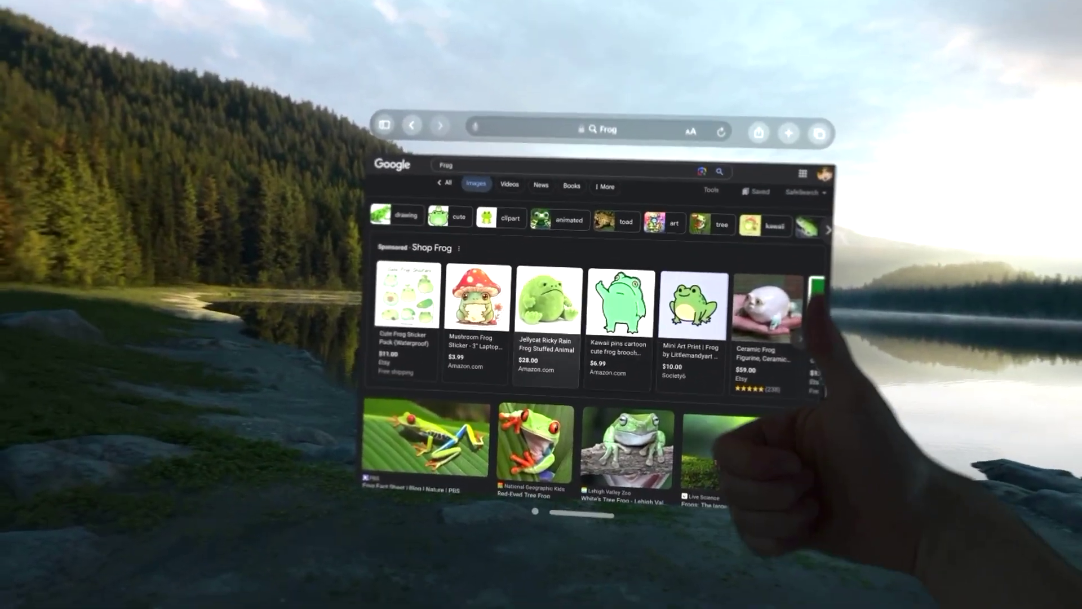